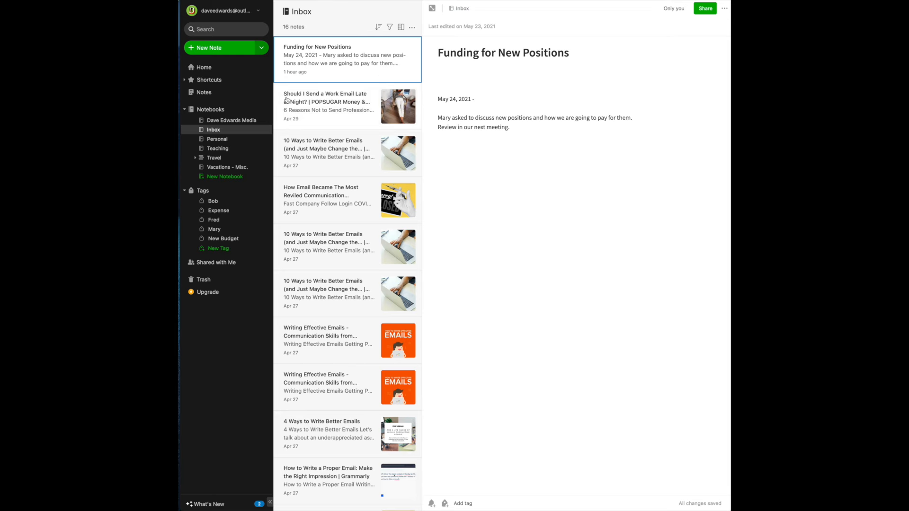
Tag the "Funding for New Positions" note with the tag of the colleague it mentions and with New Budget
{"action": "left_click_drag", "start_coordinate": [212, 230], "coordinate": [318, 71]}
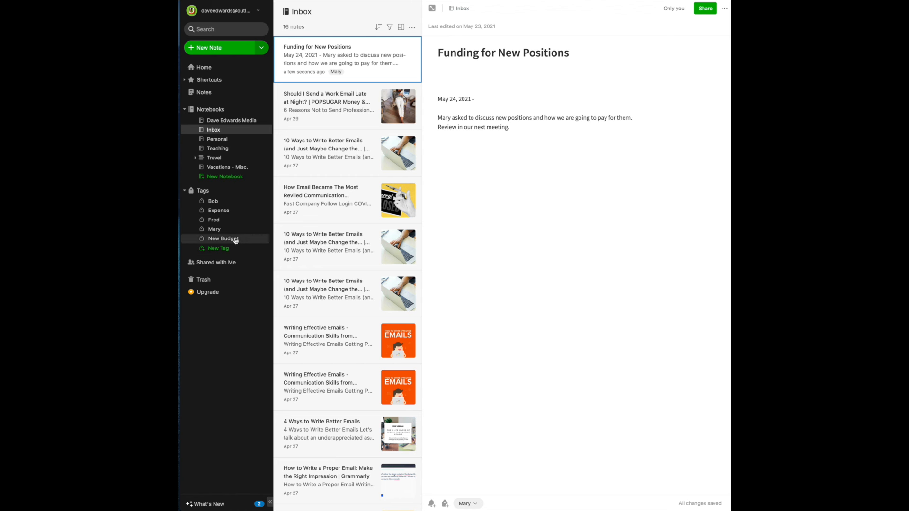
{"action": "left_click_drag", "start_coordinate": [235, 240], "coordinate": [352, 70]}
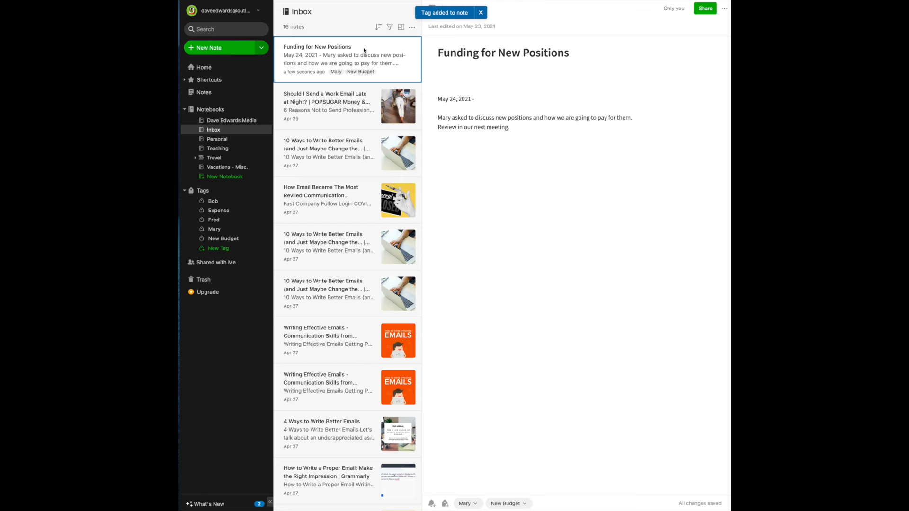
Filter the notes by the New Budget tag and apply that tag to the "Financial Meeting" note
{"action": "left_click", "coordinate": [226, 240]}
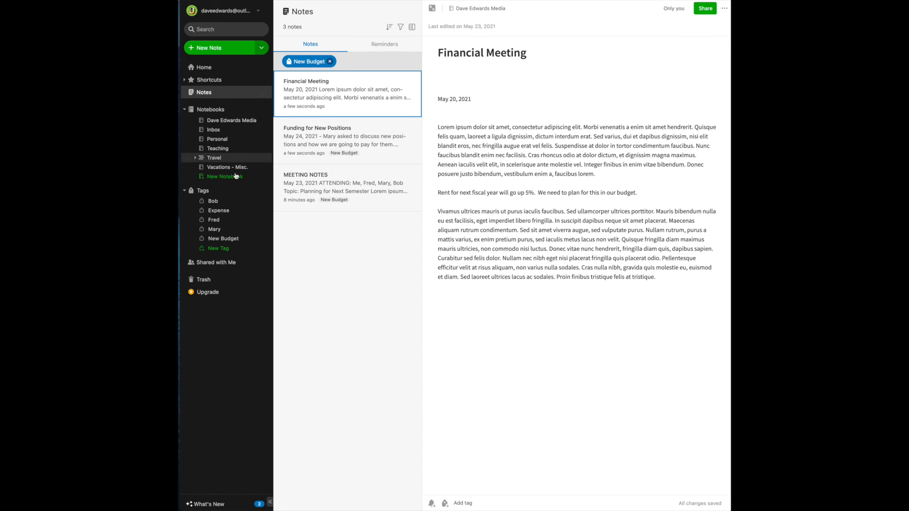
{"action": "left_click_drag", "start_coordinate": [218, 240], "coordinate": [312, 96]}
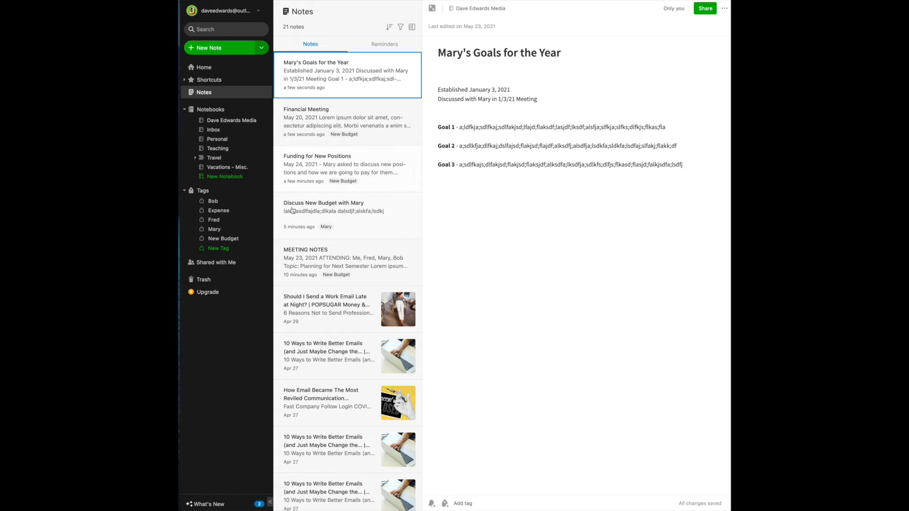
Apply the colleague's name tag to the note about their yearly goals and filter the notes by that tag
{"action": "left_click_drag", "start_coordinate": [214, 231], "coordinate": [337, 76]}
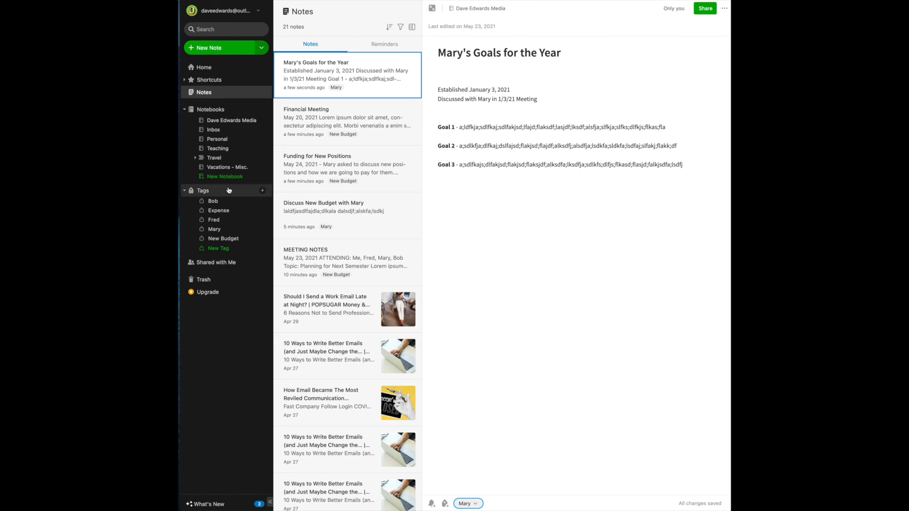
{"action": "left_click", "coordinate": [215, 230]}
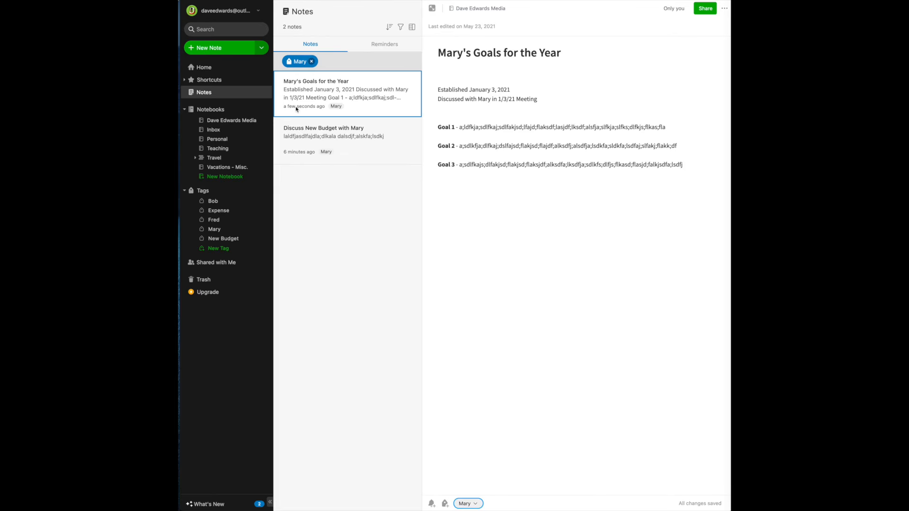
Create a new note titled "Mileage Report"
{"action": "left_click", "coordinate": [219, 51]}
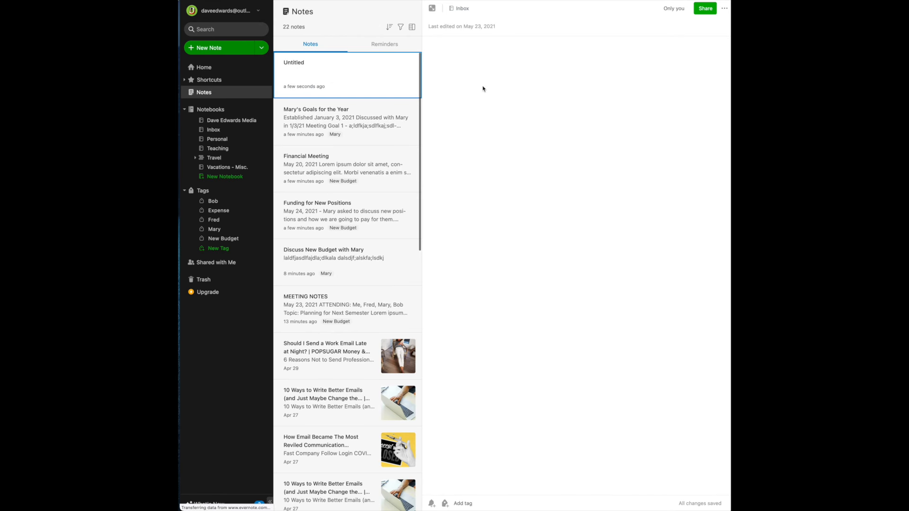
{"action": "left_click", "coordinate": [442, 53]}
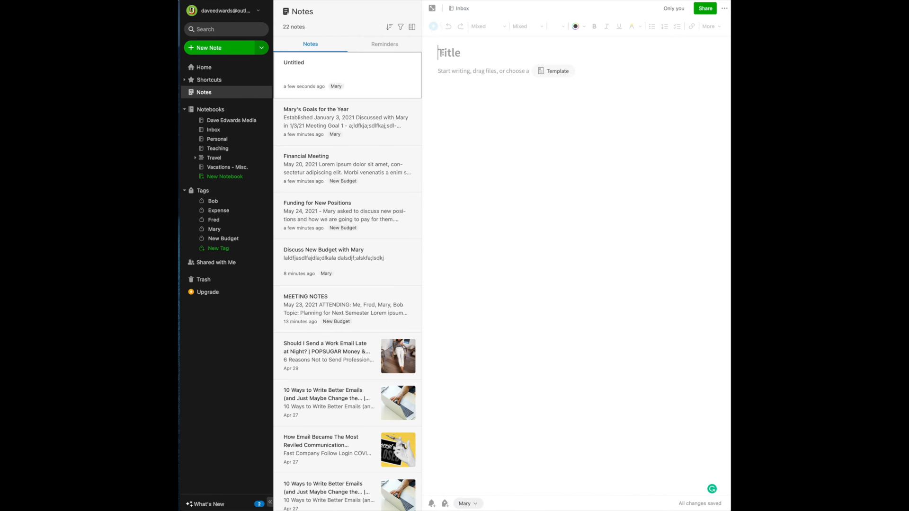
{"action": "type", "text": "Mileage R["}
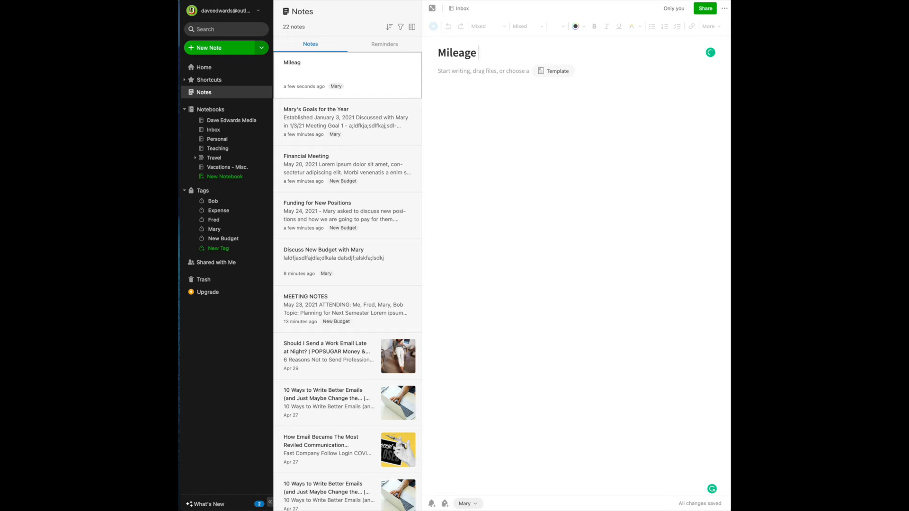
{"action": "key", "text": "BackSpace"}
{"action": "type", "text": "eport"}
Write "43 mile RT" and "$2 Tolls" on separate lines in the body of the Mileage Report note
{"action": "left_click", "coordinate": [441, 71]}
{"action": "key", "text": "Return"}
{"action": "key", "text": "Return"}
{"action": "type", "text": "43 m"}
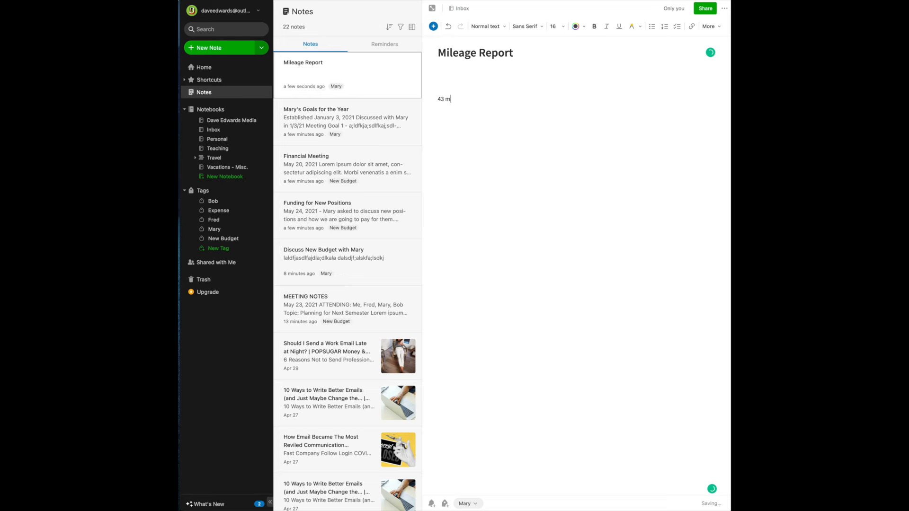
{"action": "type", "text": "ile RT"}
{"action": "key", "text": "Return"}
{"action": "type", "text": "$2 Tolls"}
{"action": "key", "text": "Return"}
{"action": "key", "text": "Return"}
Create an "Expense Report" tag and add it to the Mileage Report note
{"action": "left_click", "coordinate": [446, 504]}
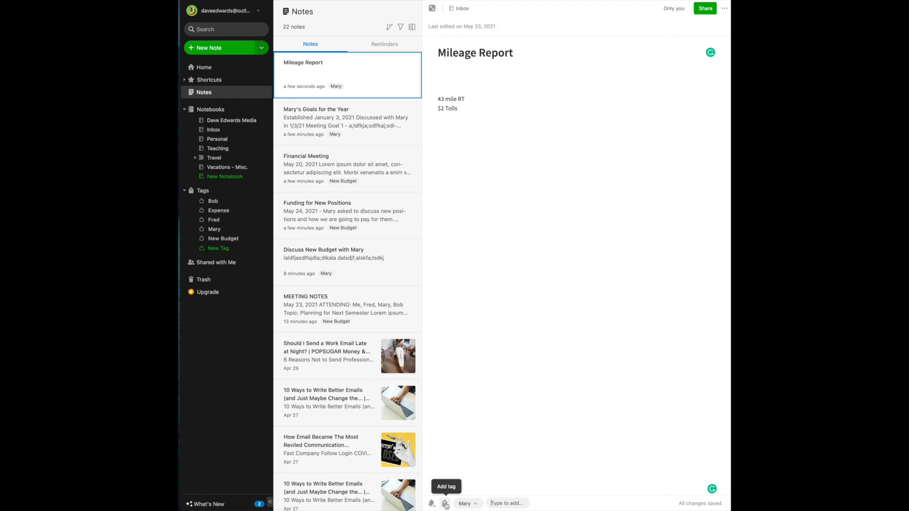
{"action": "left_click", "coordinate": [465, 504]}
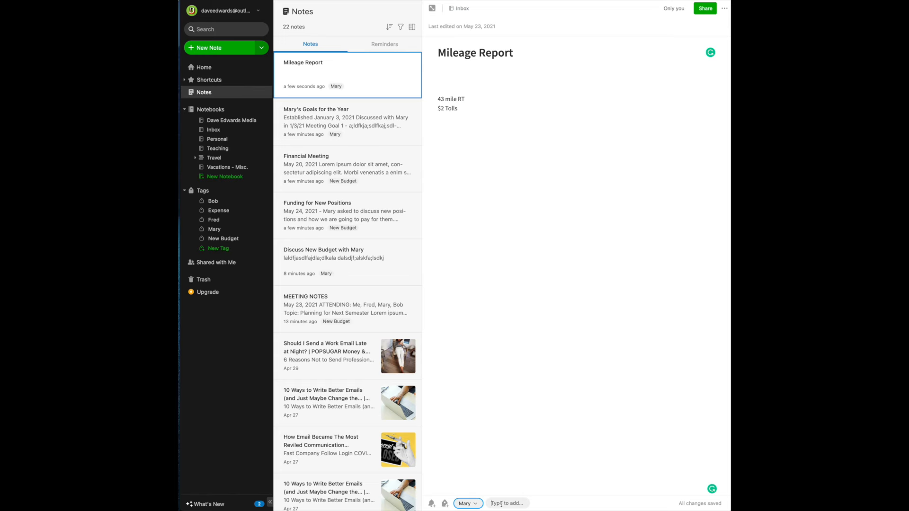
{"action": "left_click", "coordinate": [501, 505]}
{"action": "type", "text": "Expen"}
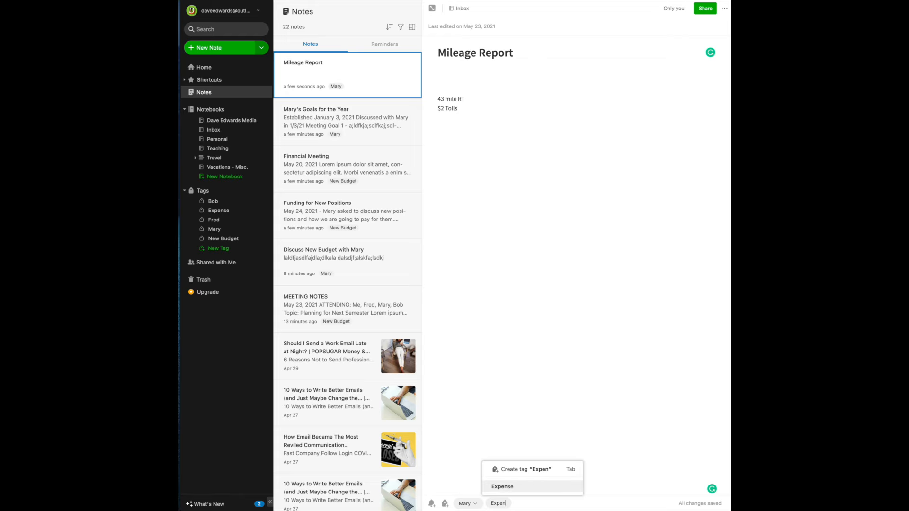
{"action": "type", "text": "se Report"}
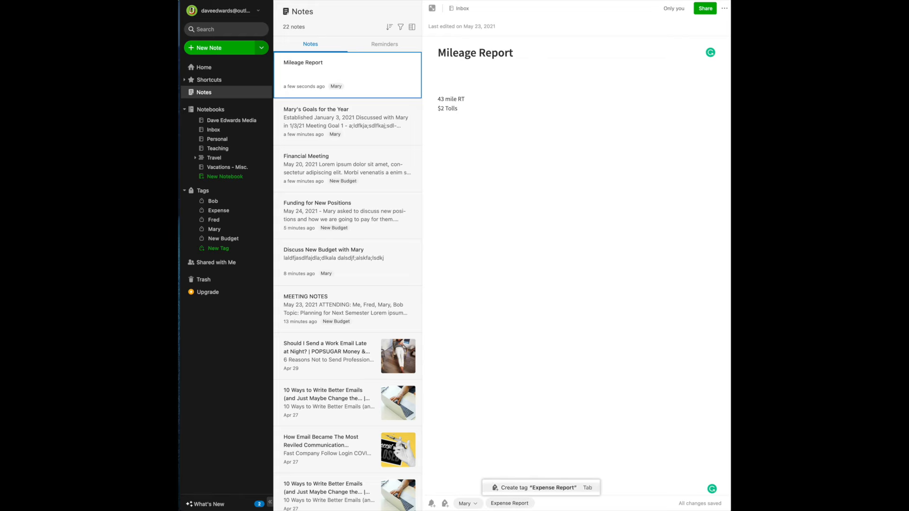
{"action": "key", "text": "Return"}
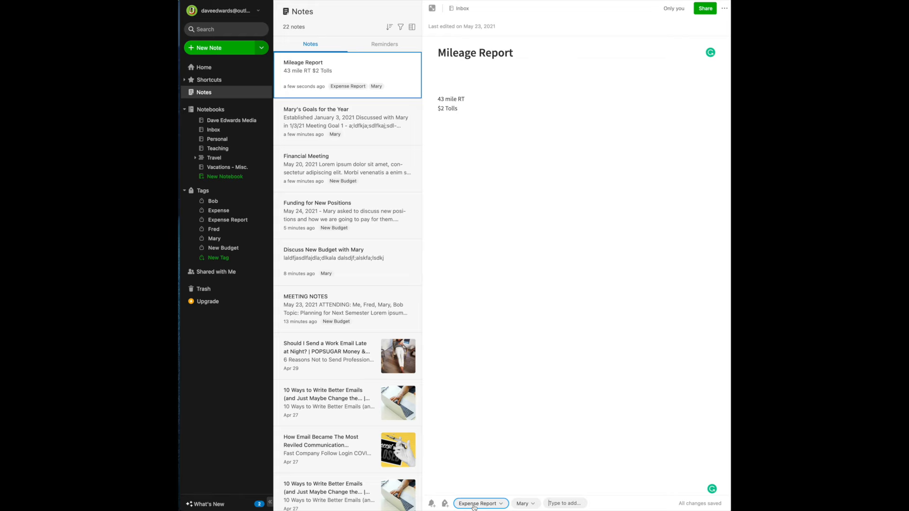
Create a "Mileage" tag on the Mileage Report note
{"action": "left_click", "coordinate": [460, 435]}
{"action": "left_click", "coordinate": [564, 504]}
{"action": "type", "text": "Mileage"}
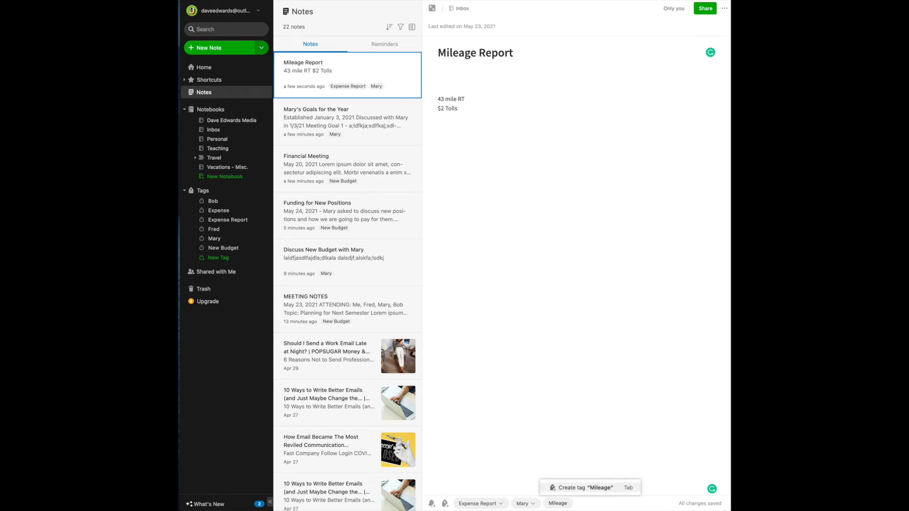
{"action": "key", "text": "Return"}
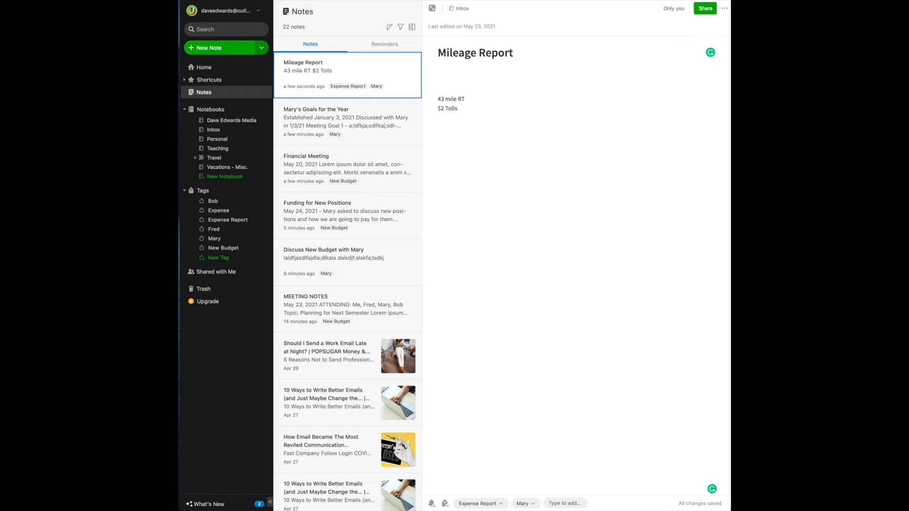